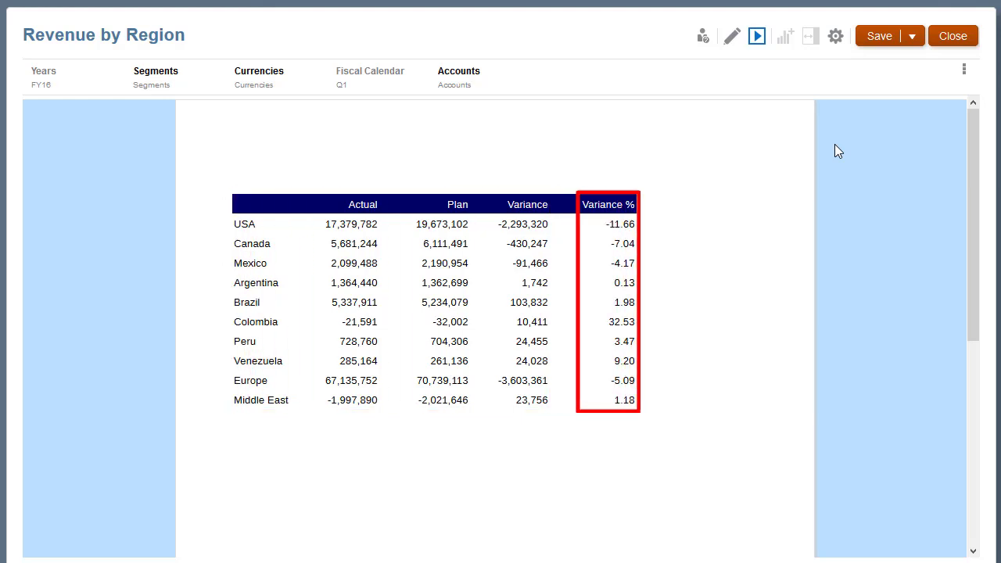
Step: Open Grid 1 in design mode, select the Act vs Plan Var % cells D1:D10, and show Conditional Properties
left_click(729, 39)
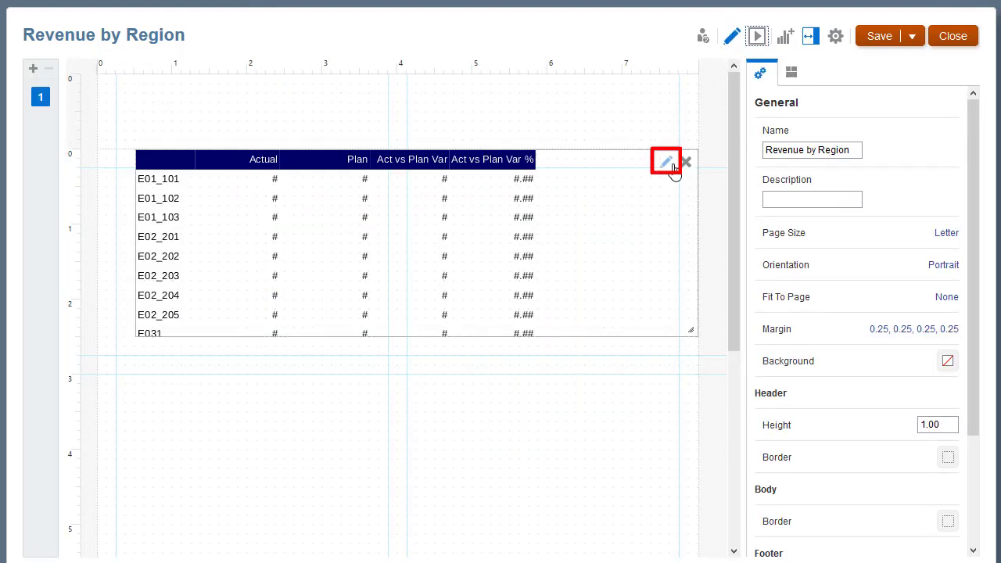
left_click(669, 171)
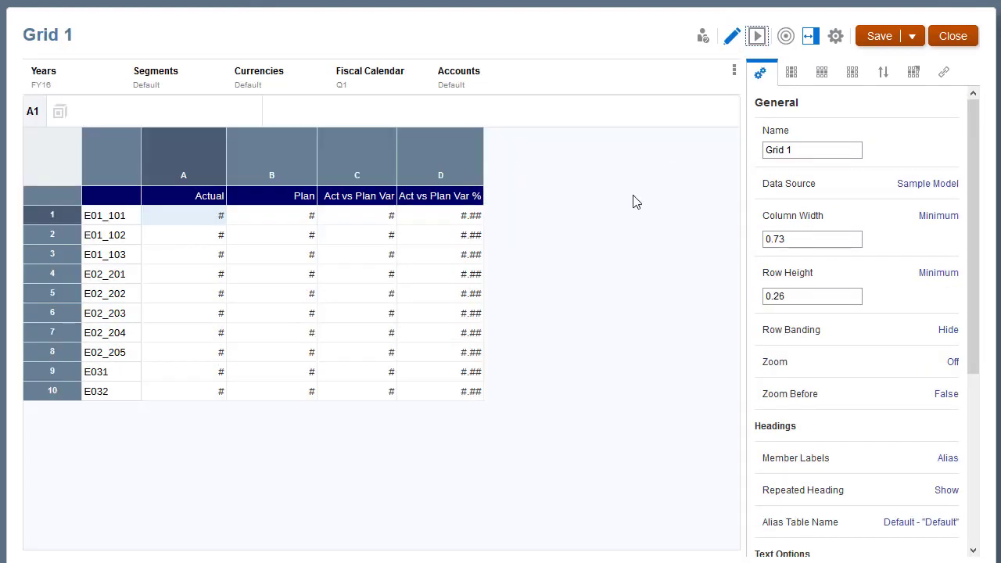
left_click(440, 217)
left_click_drag(440, 268, 435, 402)
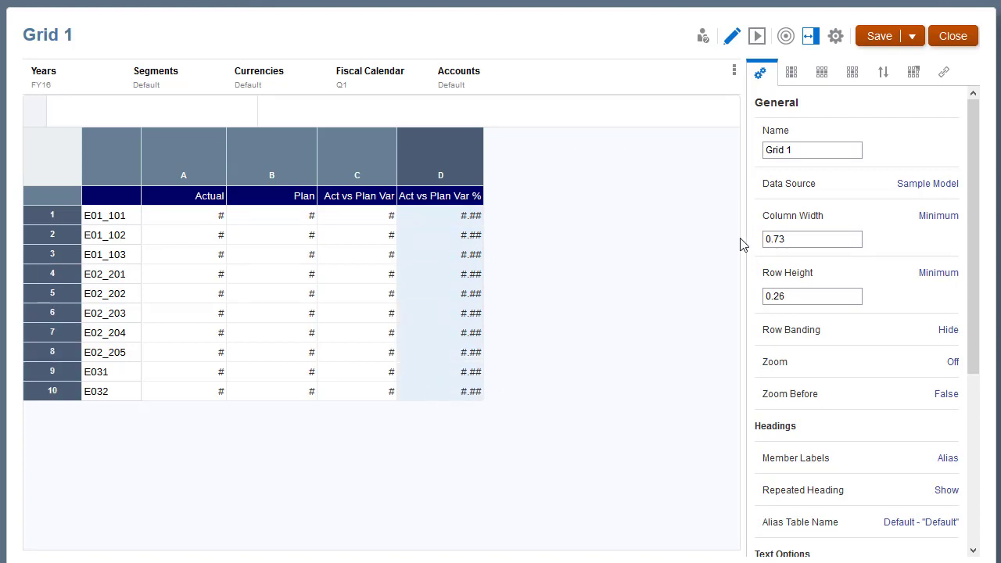
left_click(914, 75)
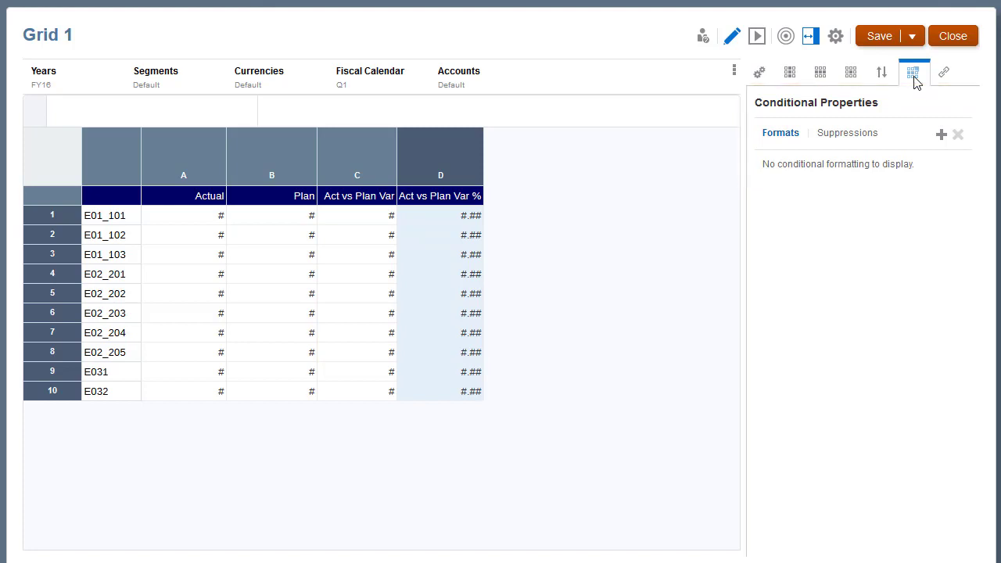
Step: Add a 'Green' format that shades column D cells dark green when Current Cell Value is greater than 0
left_click(942, 136)
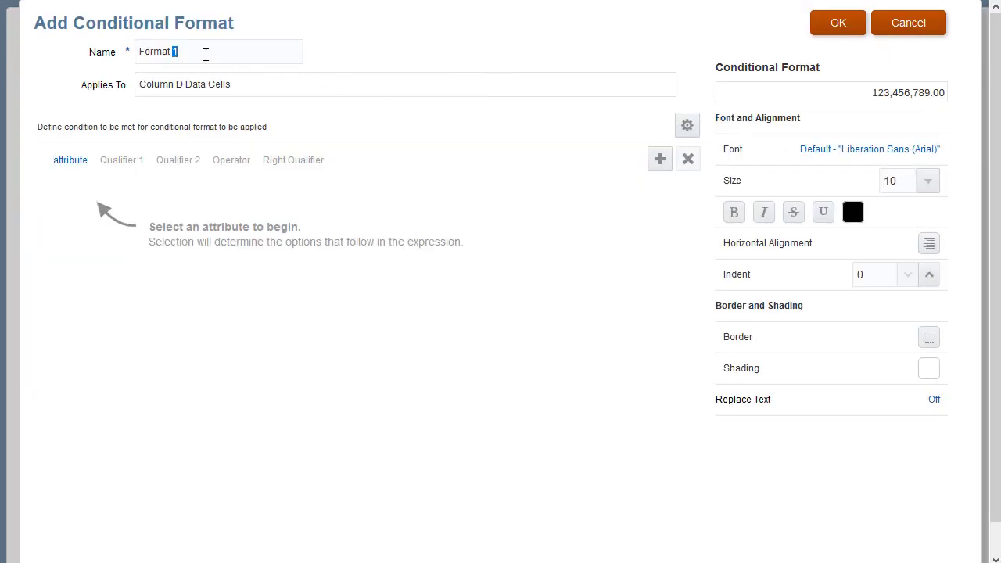
triple_click(205, 54)
type("Green")
left_click(69, 165)
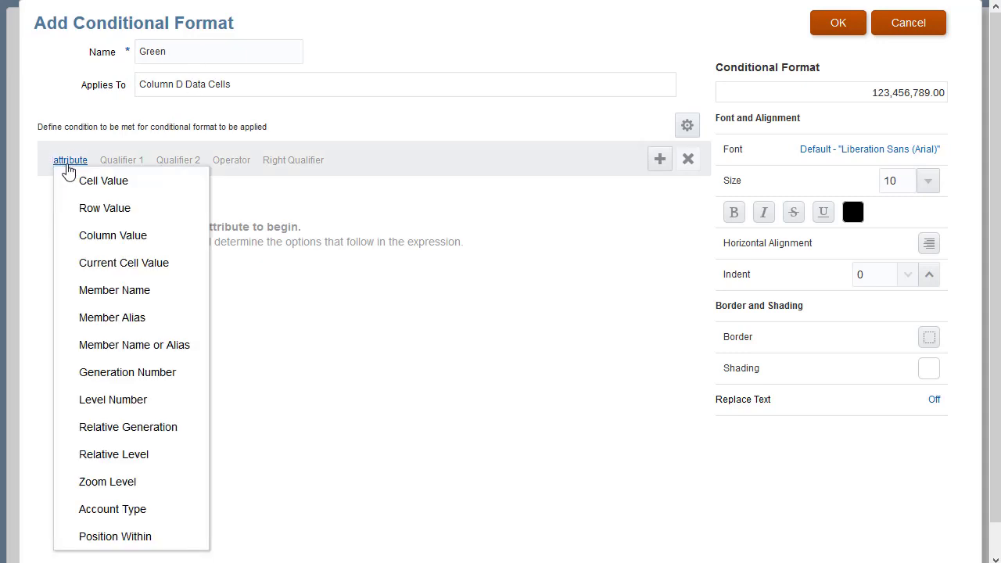
left_click(176, 270)
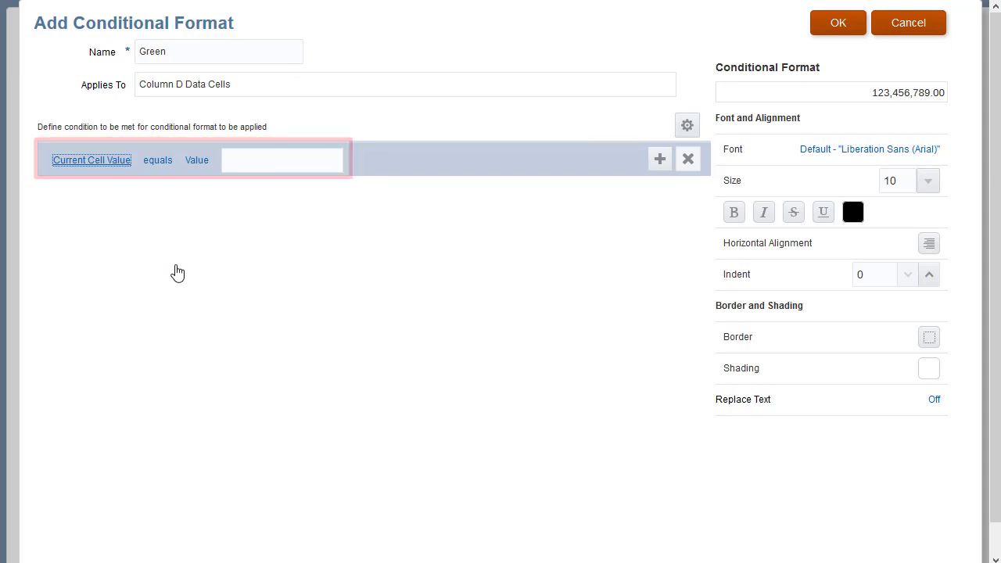
left_click(158, 165)
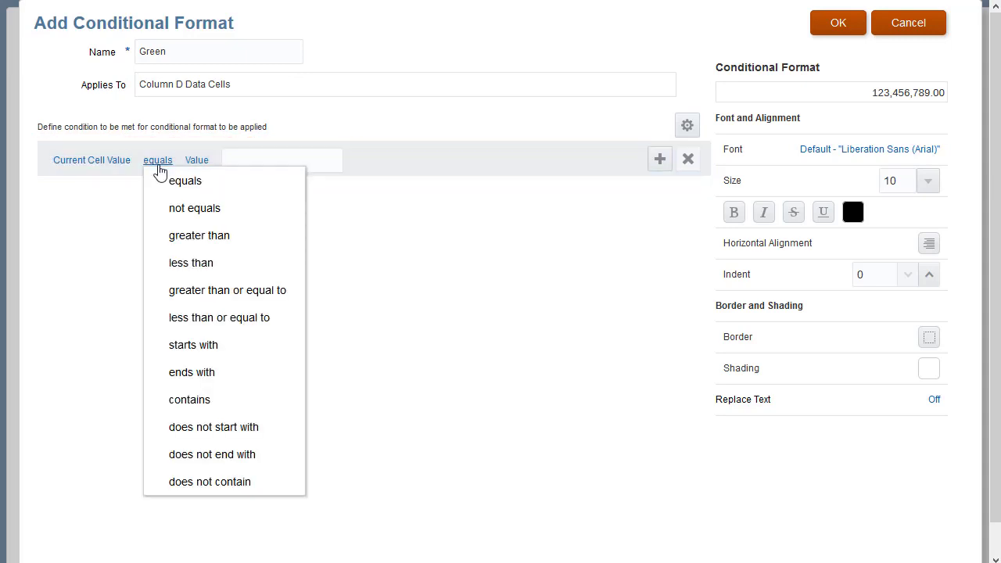
left_click(242, 237)
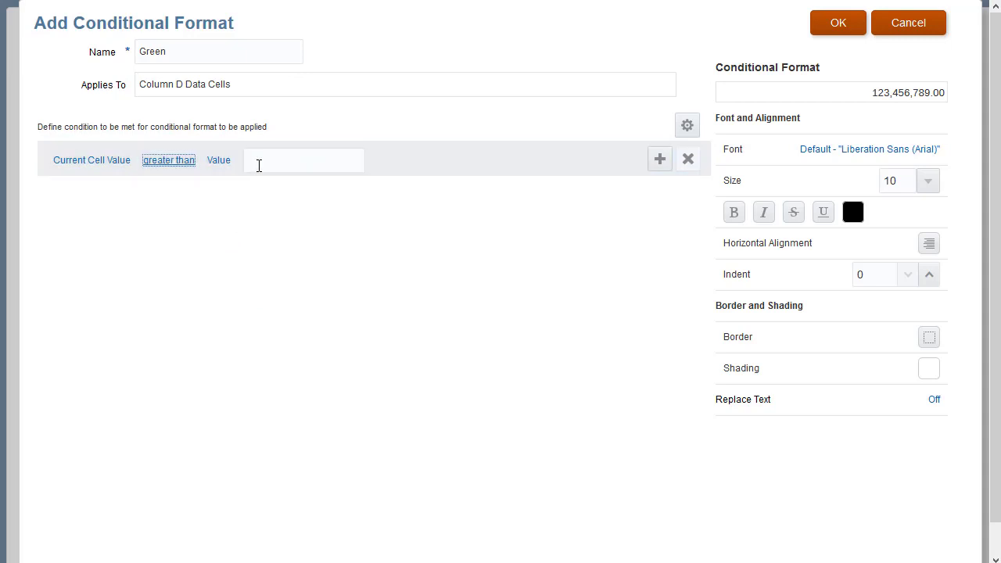
left_click(258, 161)
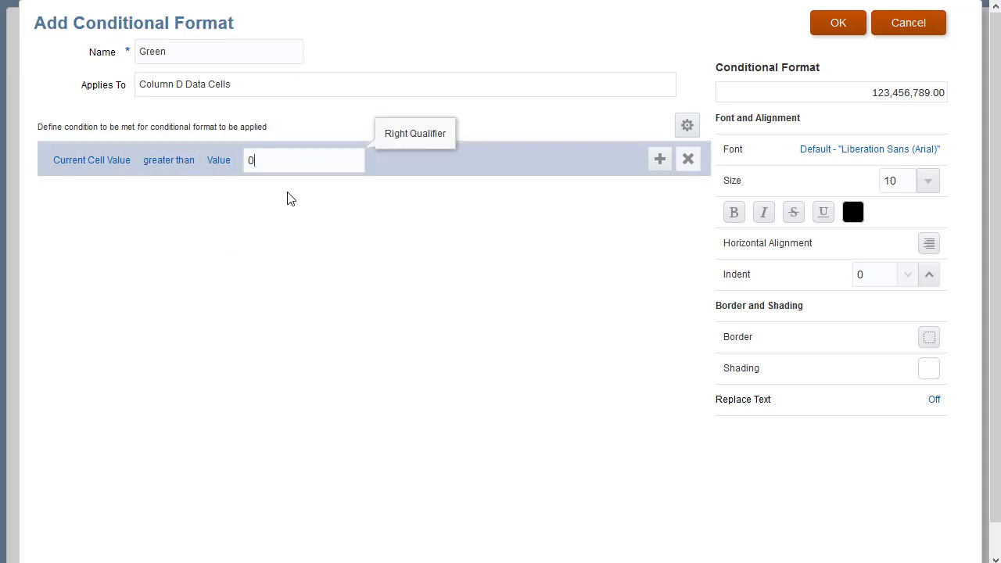
left_click(927, 374)
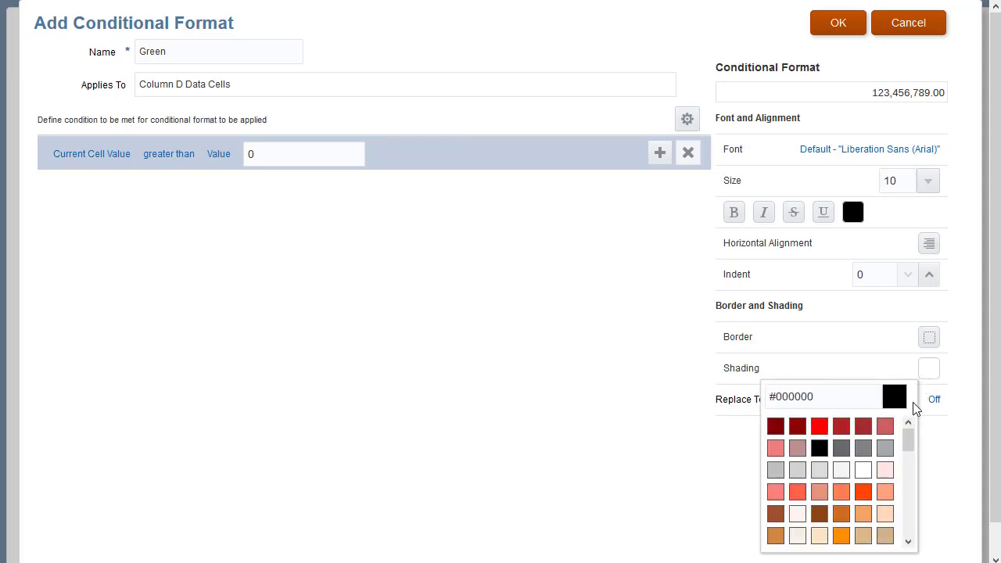
left_click_drag(909, 438, 920, 485)
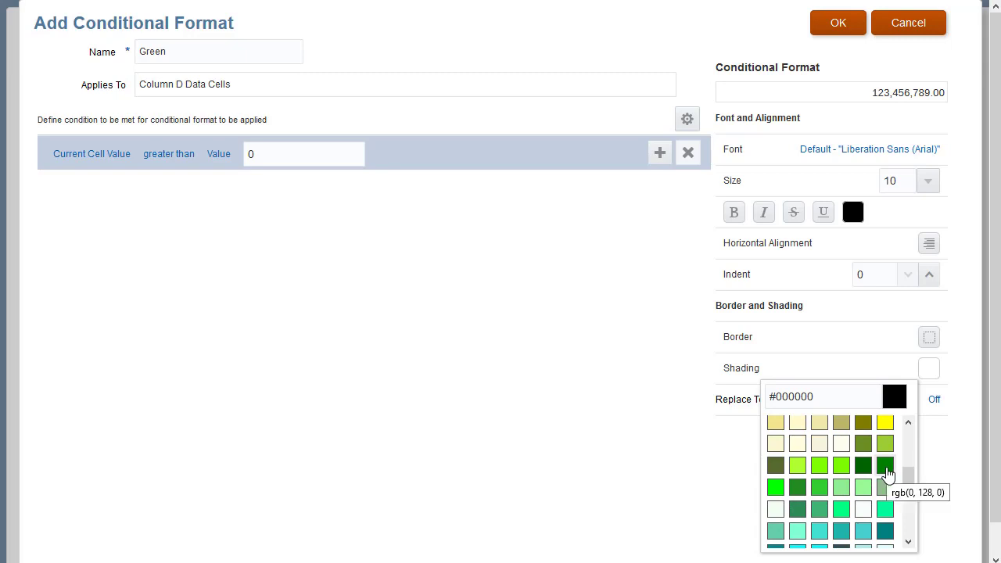
left_click(886, 469)
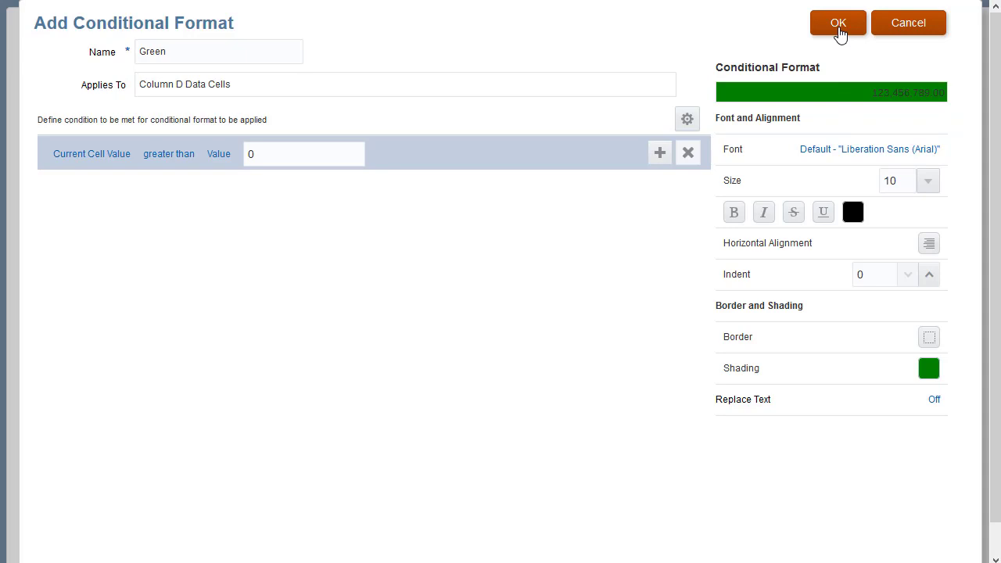
left_click(838, 23)
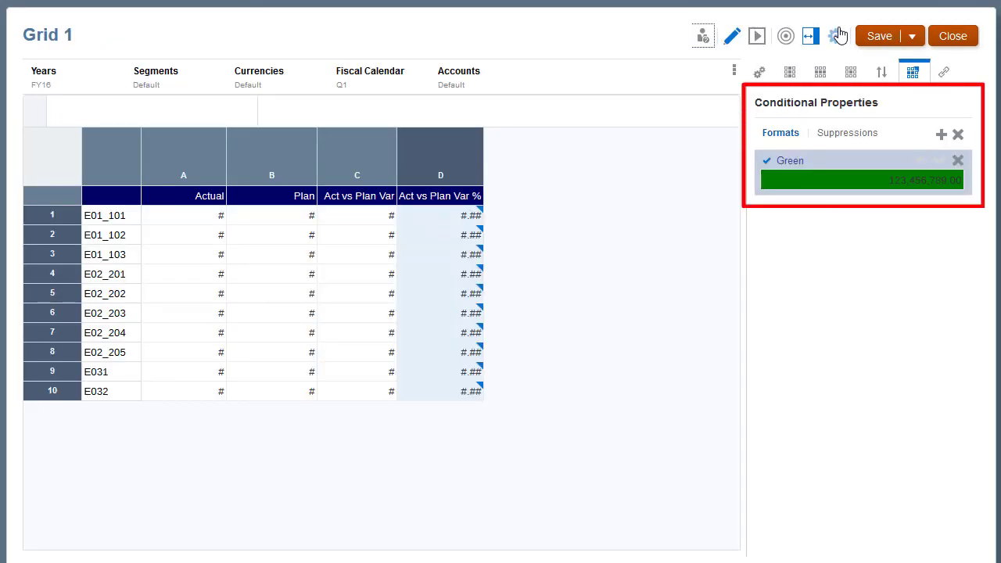
Step: Add a 'Yellow' format with the condition Current Cell Value less than 0
left_click(941, 135)
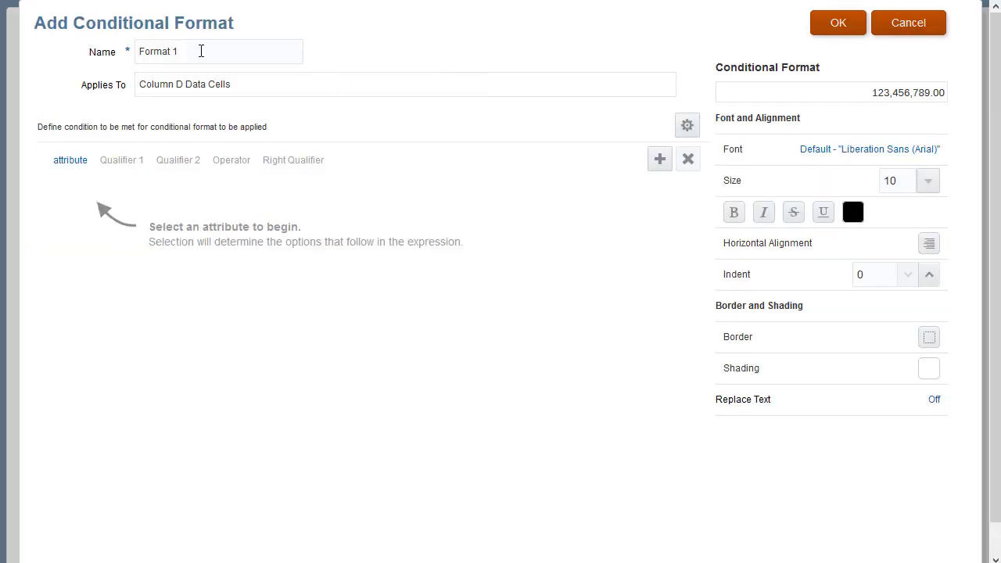
triple_click(202, 51)
type("Yellow")
left_click(69, 162)
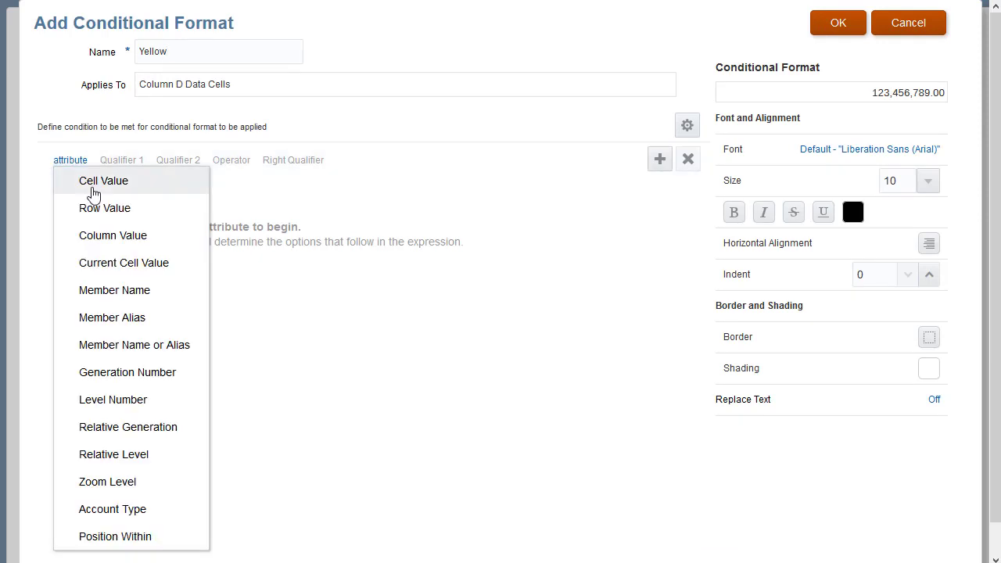
left_click(178, 266)
left_click(156, 164)
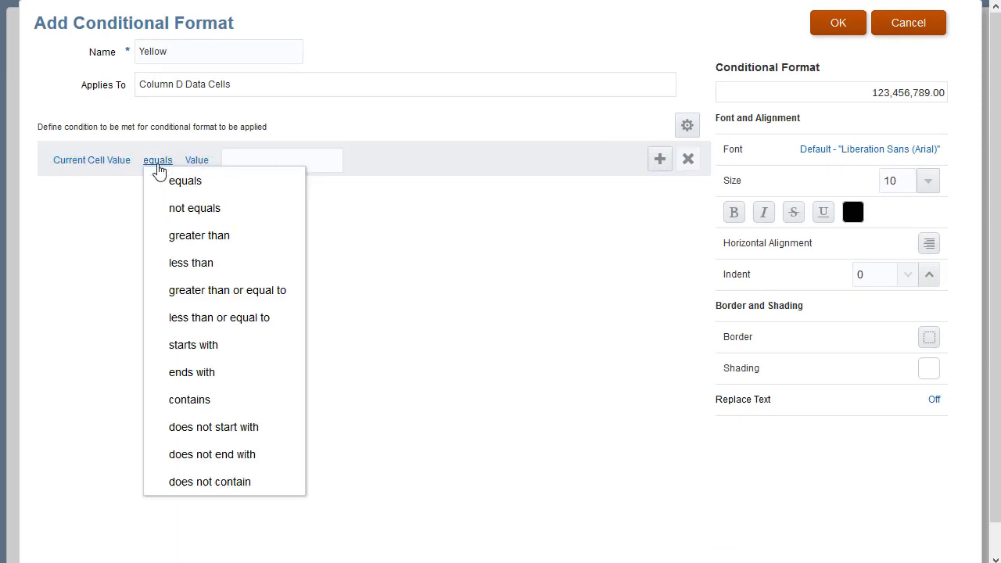
left_click(222, 265)
left_click(262, 161)
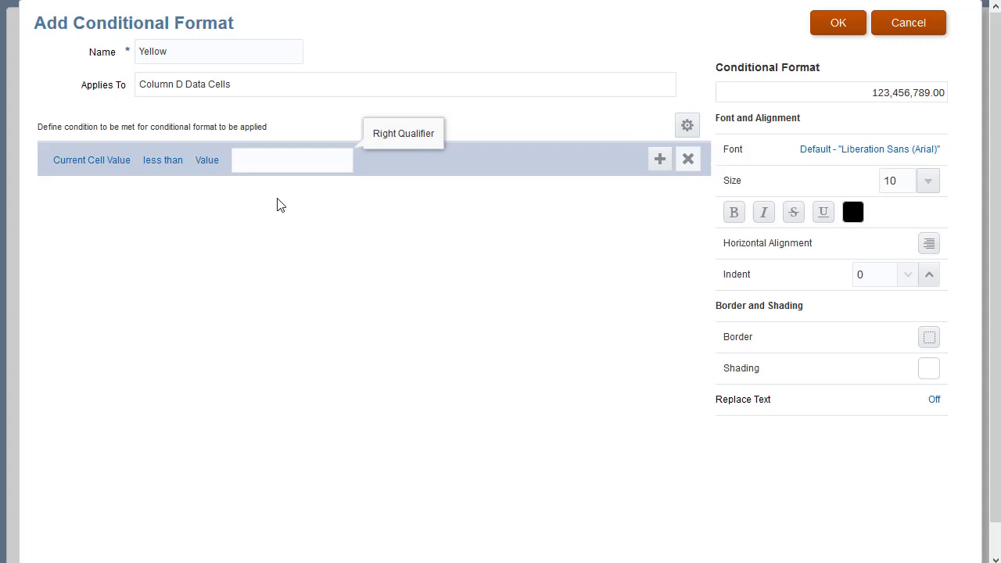
Step: Add an AND condition of Current Cell Value greater than -10, set yellow shading, and save the Yellow format
left_click(660, 159)
left_click(71, 222)
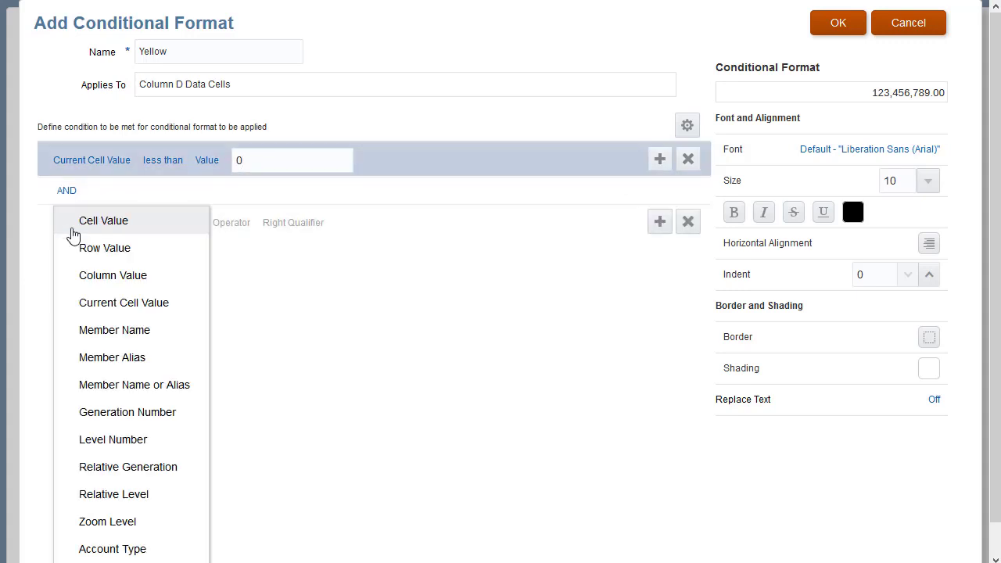
left_click(179, 303)
left_click(156, 223)
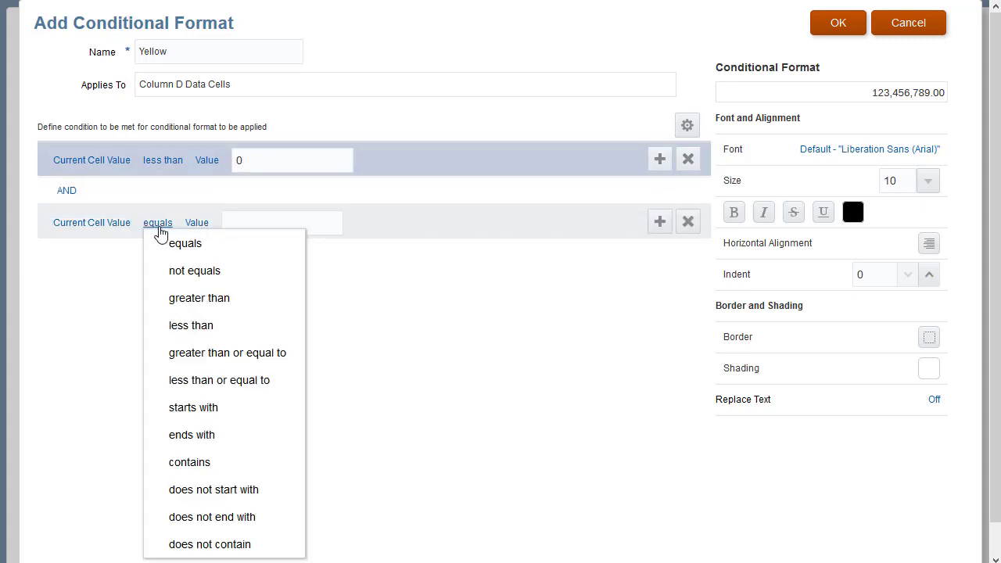
left_click(239, 303)
left_click(258, 226)
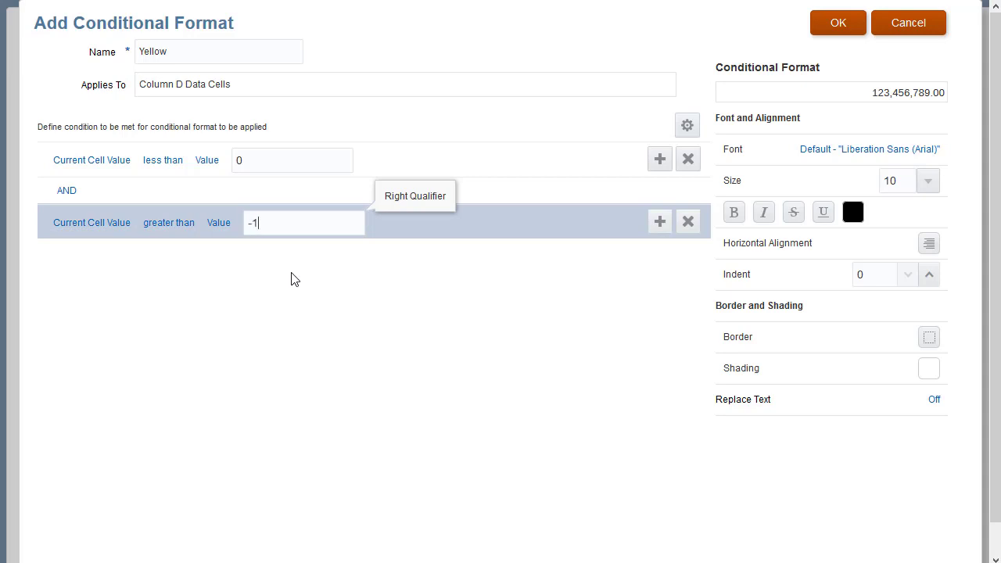
left_click(929, 374)
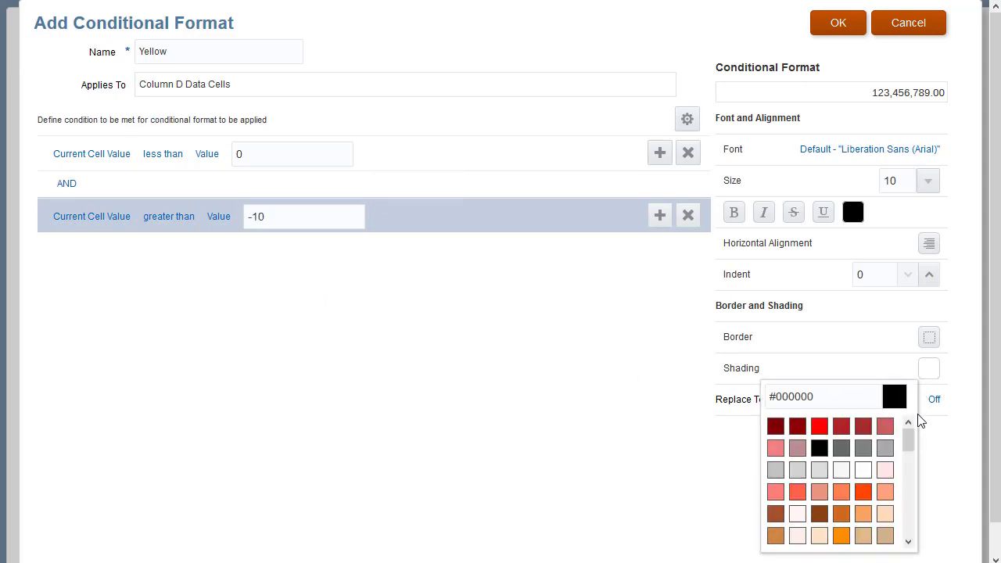
left_click_drag(908, 436, 922, 478)
left_click(884, 446)
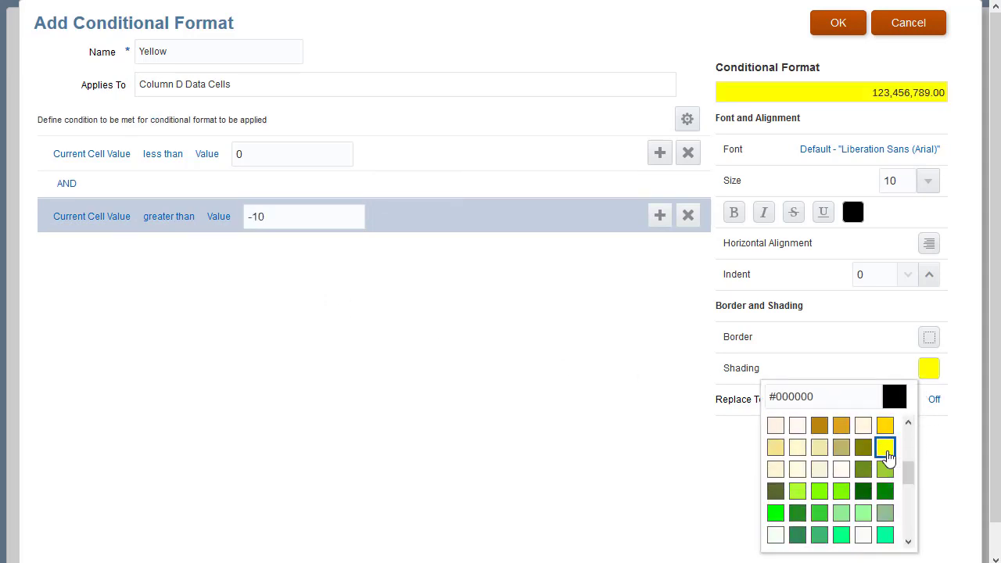
left_click(840, 32)
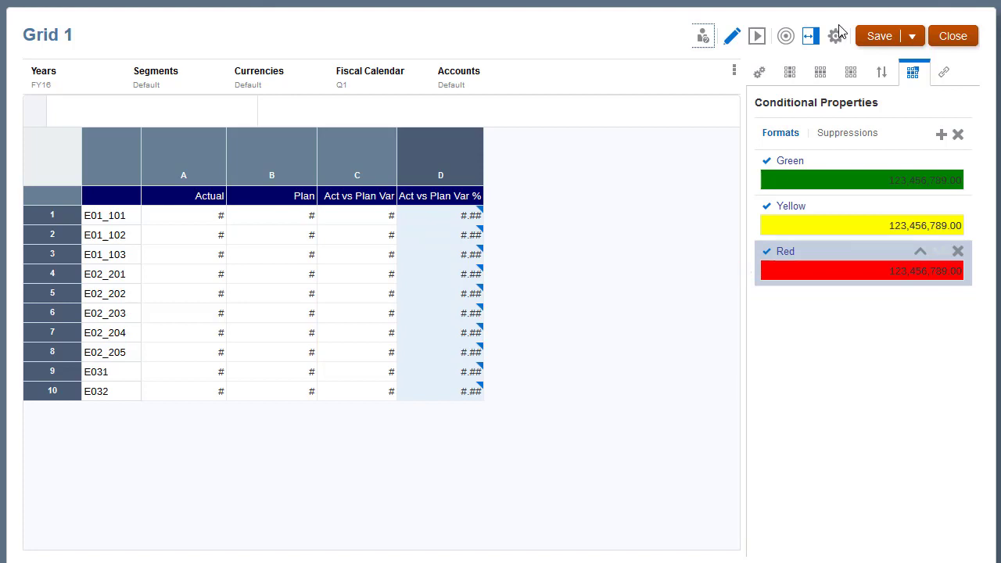
Step: Run the grid preview to show Variance % shaded red for USA, yellow and green elsewhere
left_click(758, 37)
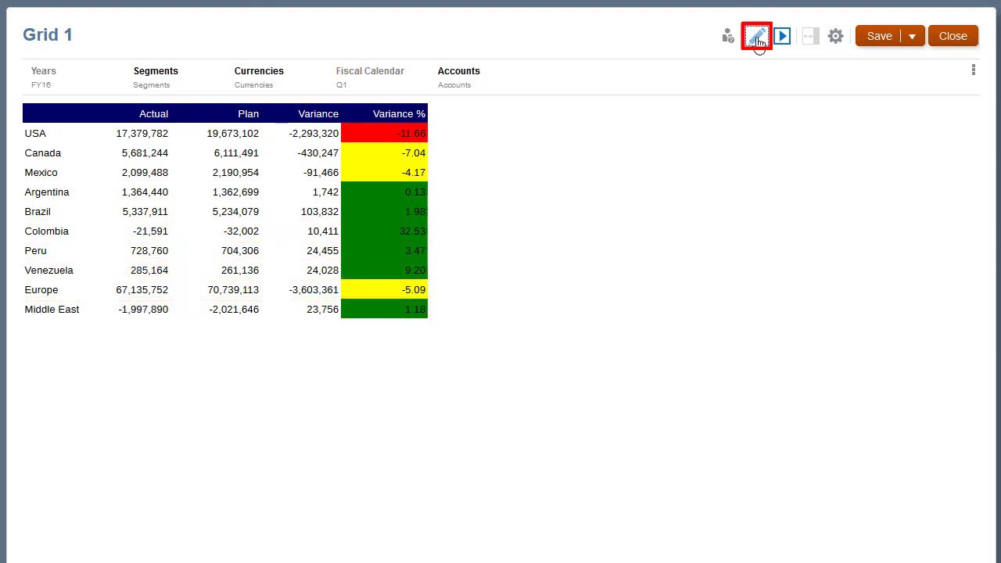
Step: Return to grid design, select all ten region rows, and show the conditional suppressions
left_click(757, 39)
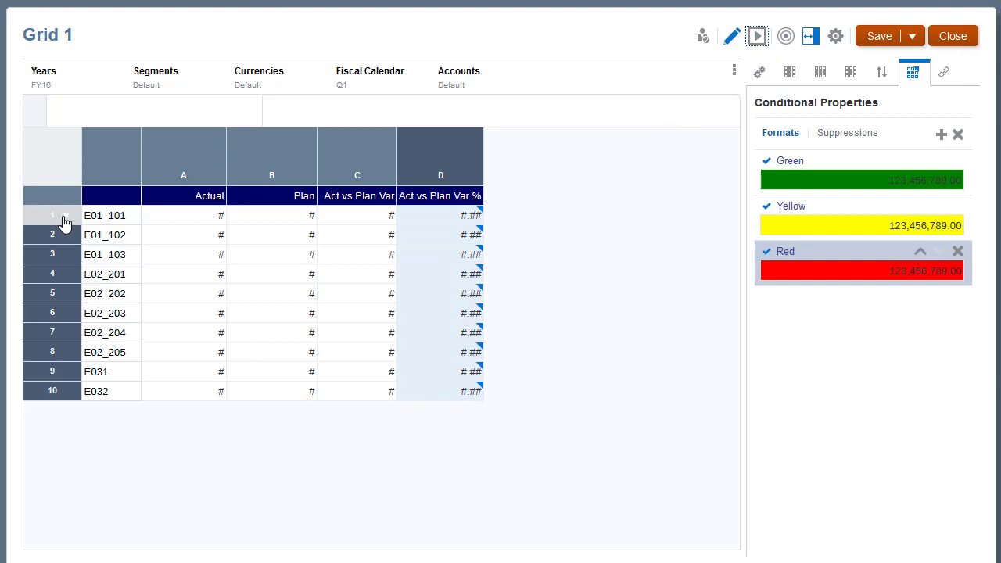
left_click_drag(41, 216, 43, 312)
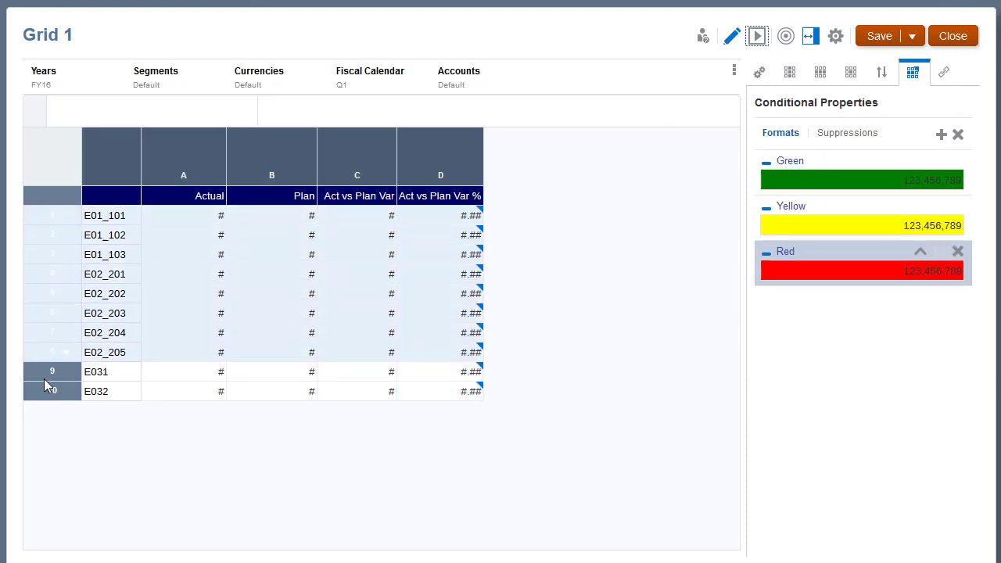
left_click_drag(43, 378, 44, 390)
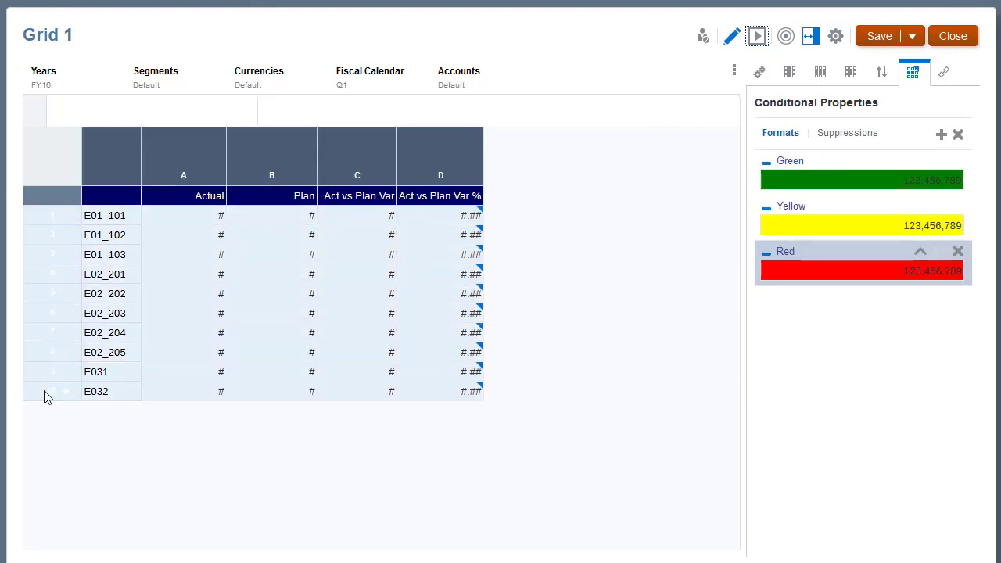
left_click(844, 134)
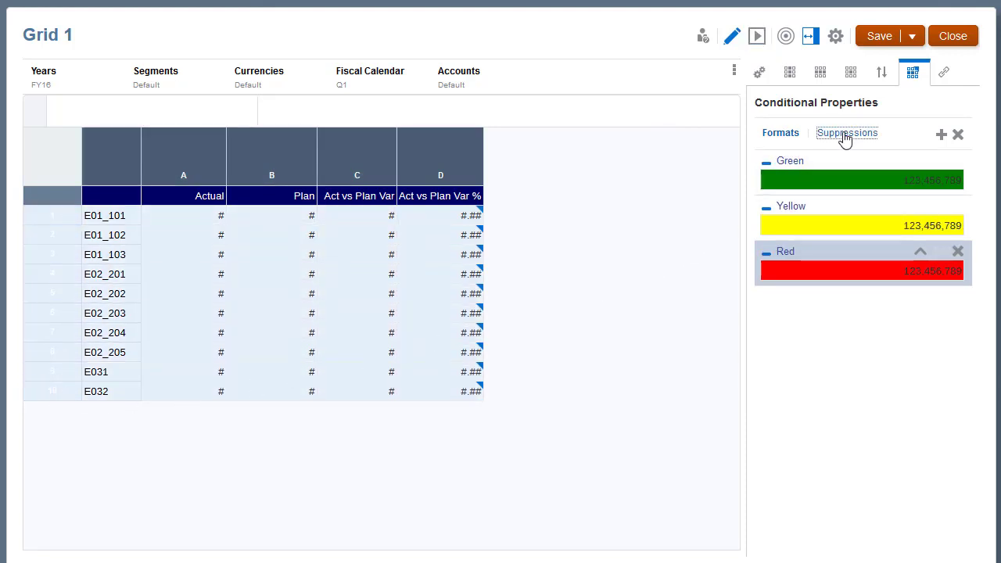
Step: Add suppression 'Low Sales Regions' hiding rows where Column A data values are less than 500000
left_click(940, 141)
triple_click(263, 55)
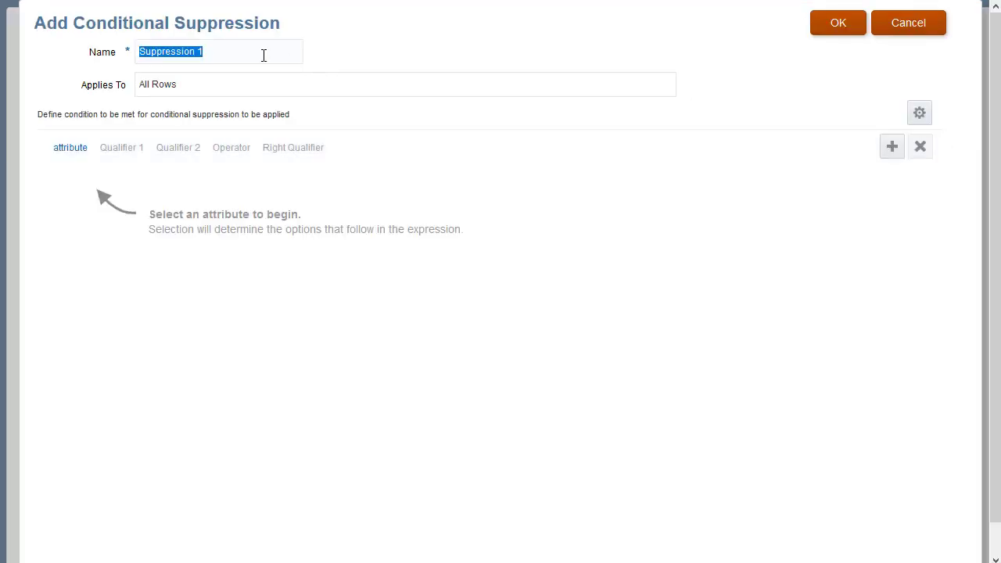
type("Low Sales ")
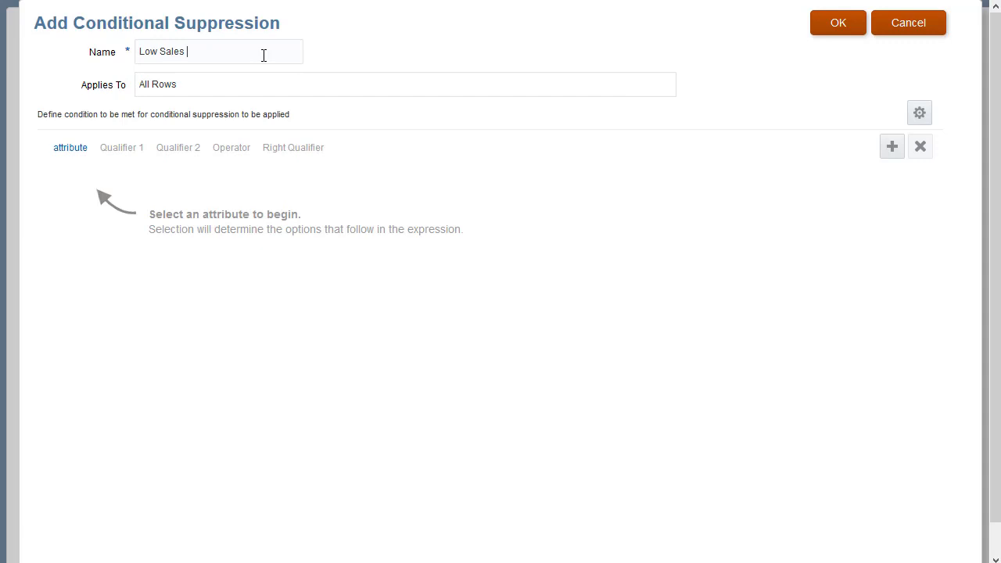
type("Regions")
left_click(70, 149)
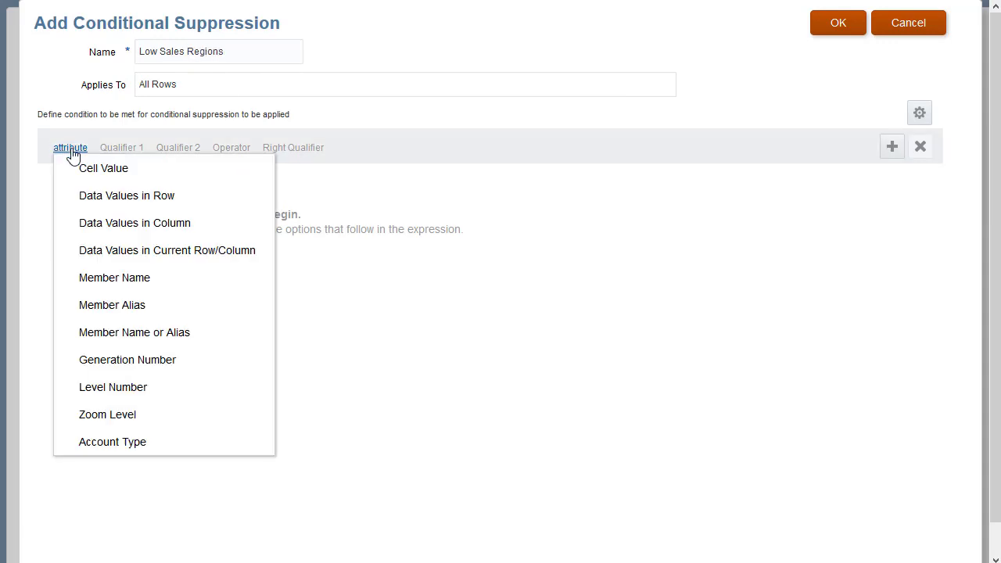
left_click(187, 224)
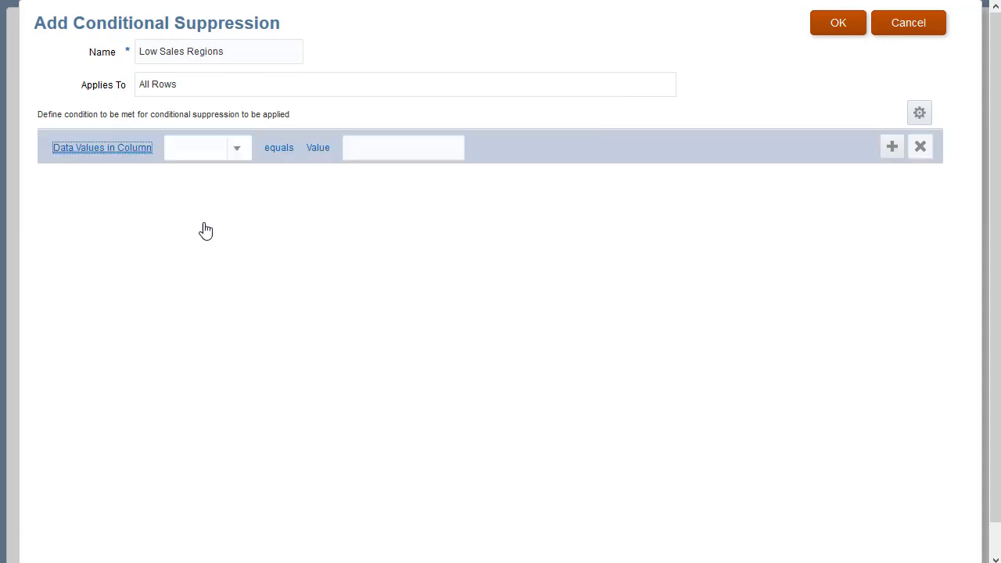
left_click(238, 150)
left_click(219, 173)
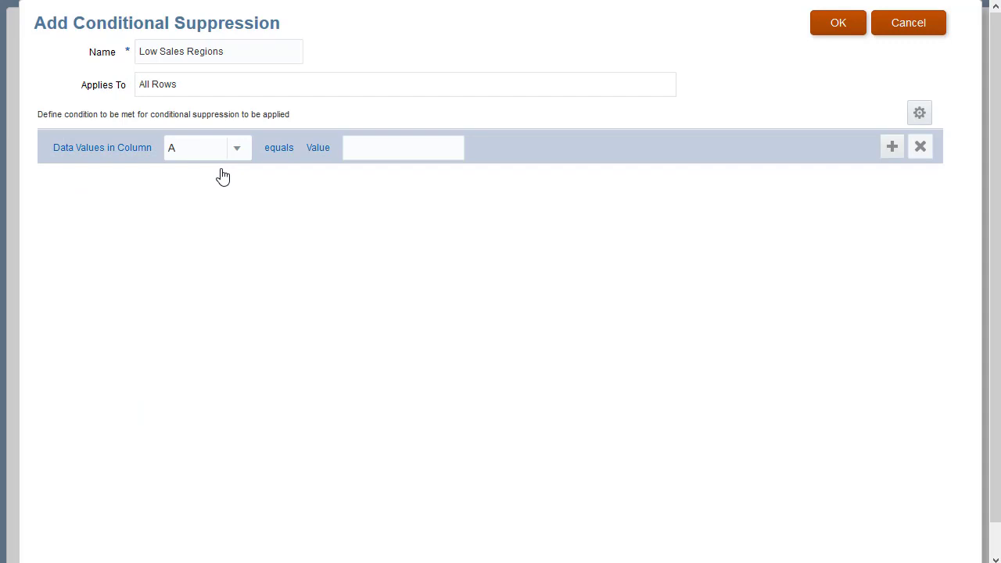
left_click(279, 155)
left_click(240, 251)
left_click(364, 148)
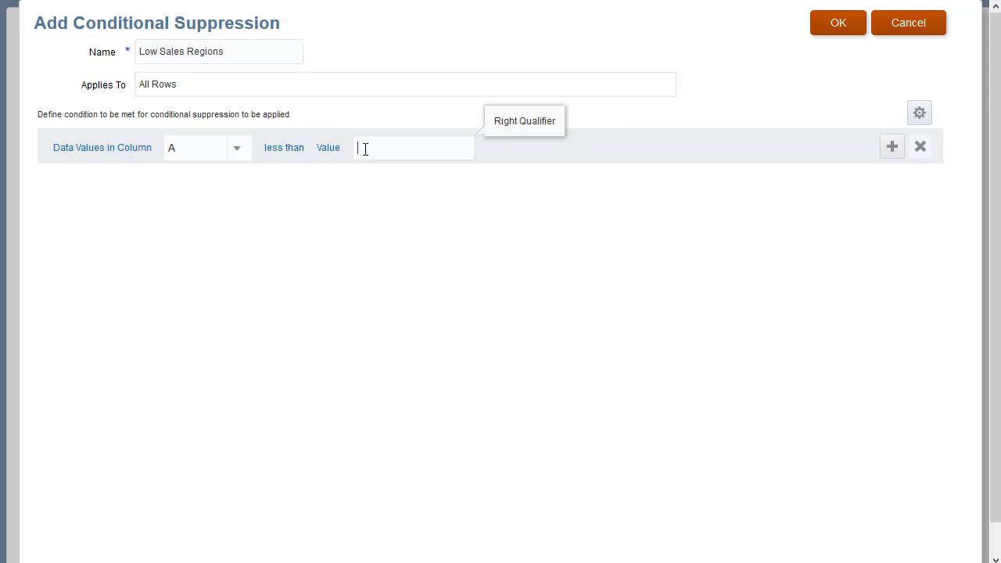
type("500000")
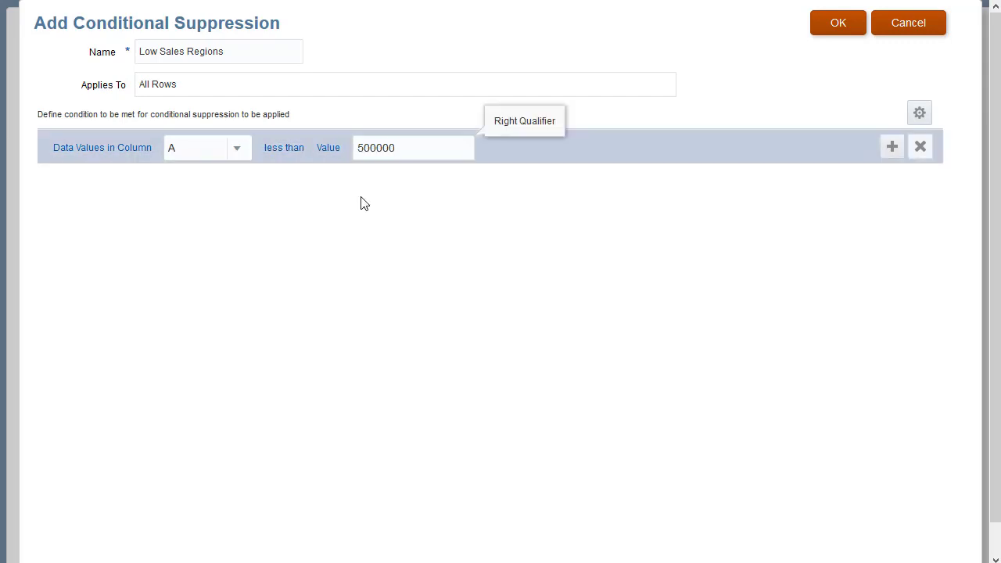
left_click(834, 24)
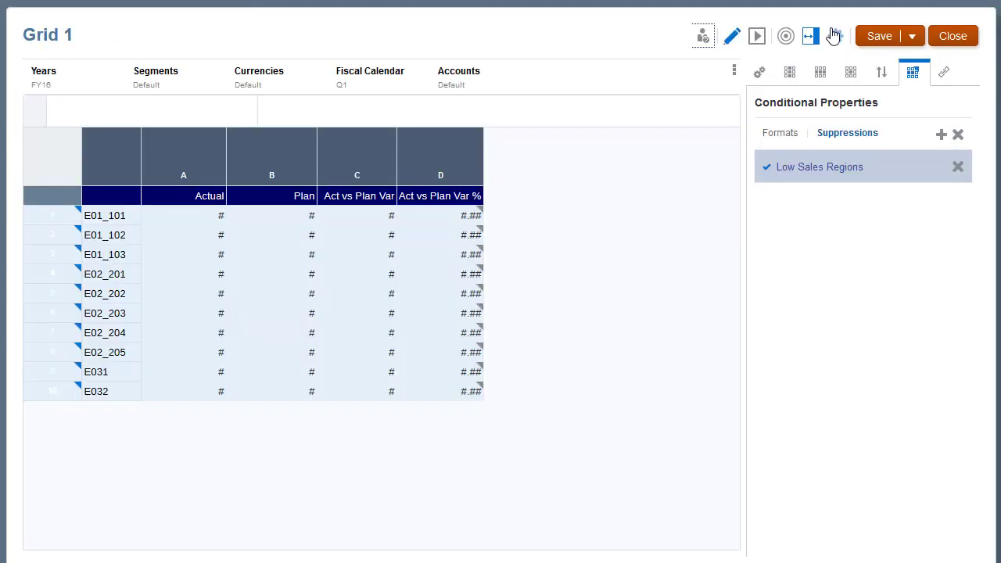
Step: Preview to confirm low-sales regions are hidden, then return to design with the Green, Yellow, Red formats listed
left_click(757, 41)
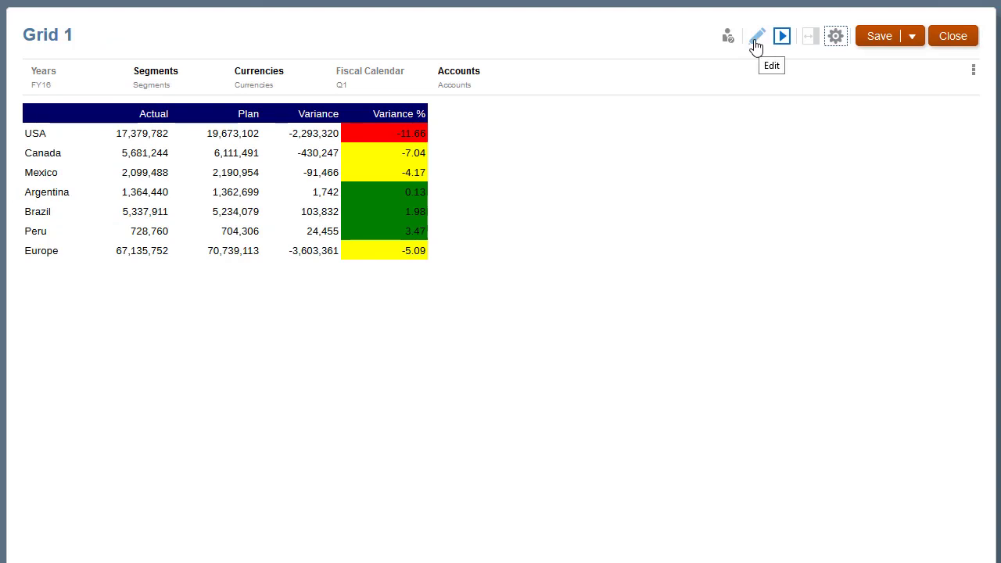
left_click(754, 43)
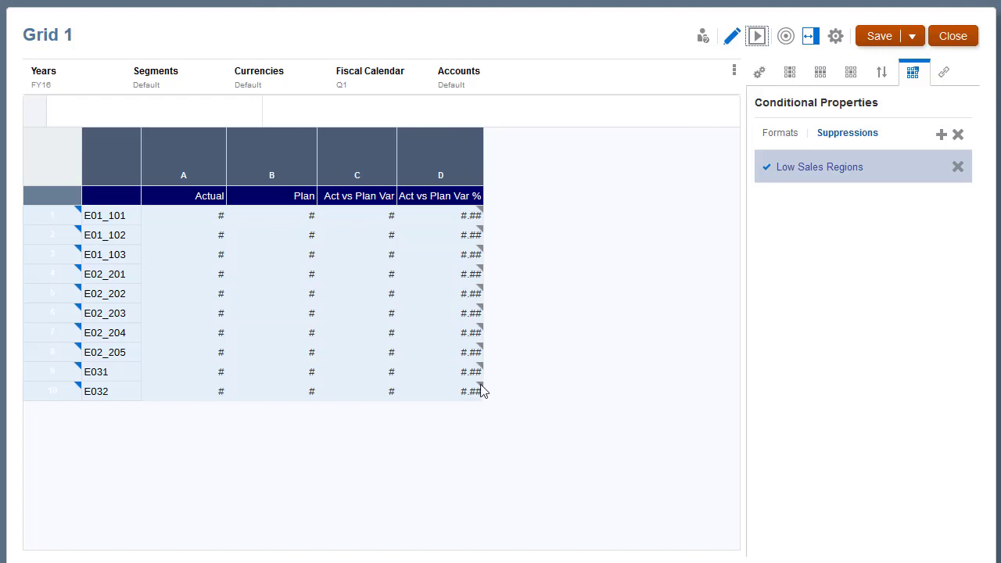
mouse_move(482, 389)
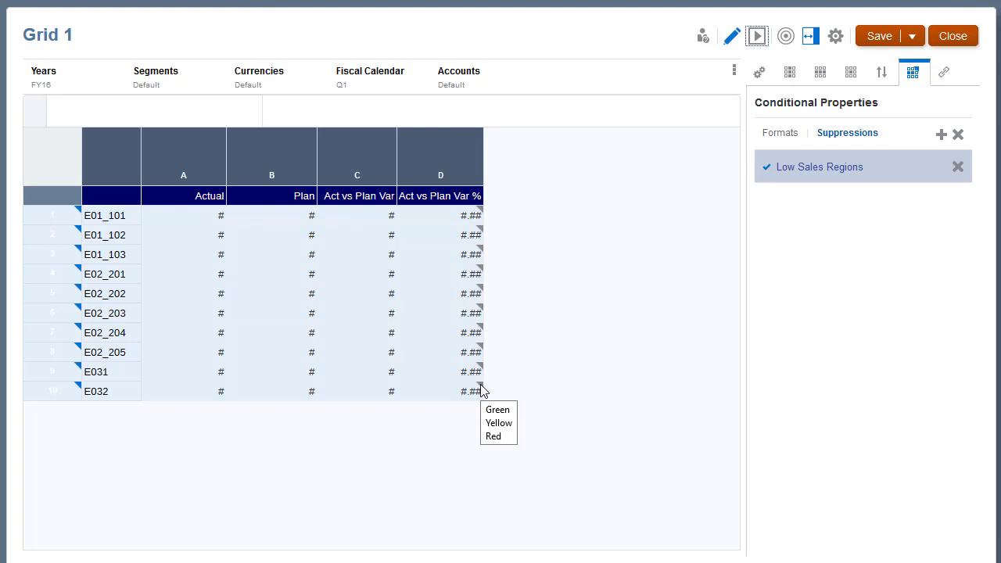
left_click(778, 137)
mouse_move(777, 169)
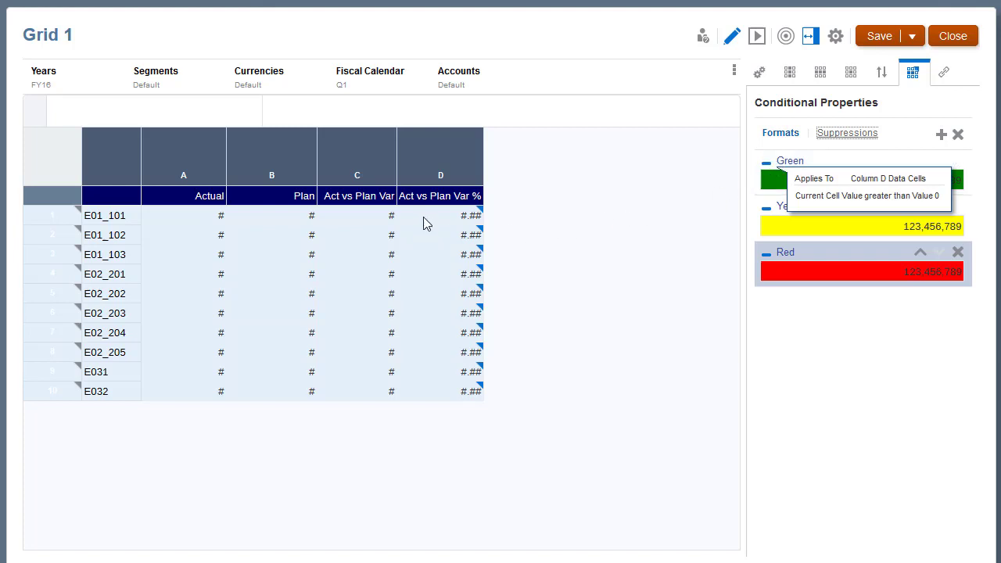
left_click_drag(423, 216, 430, 398)
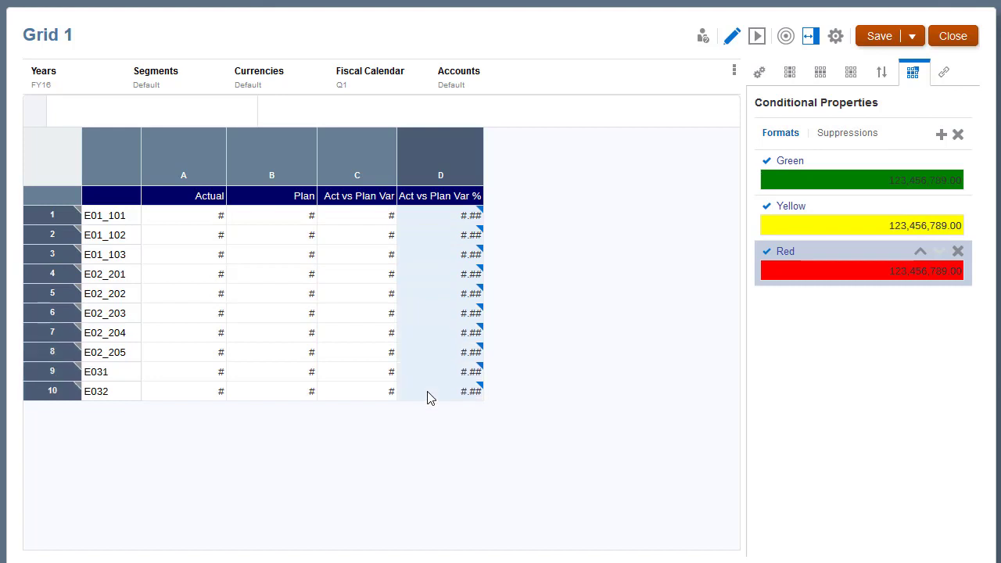
left_click(766, 207)
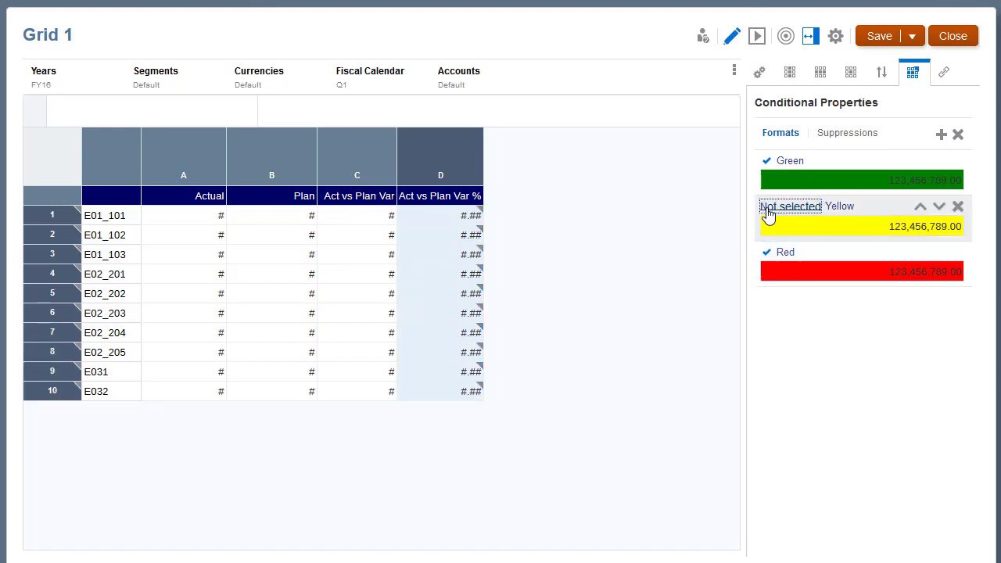
left_click(766, 207)
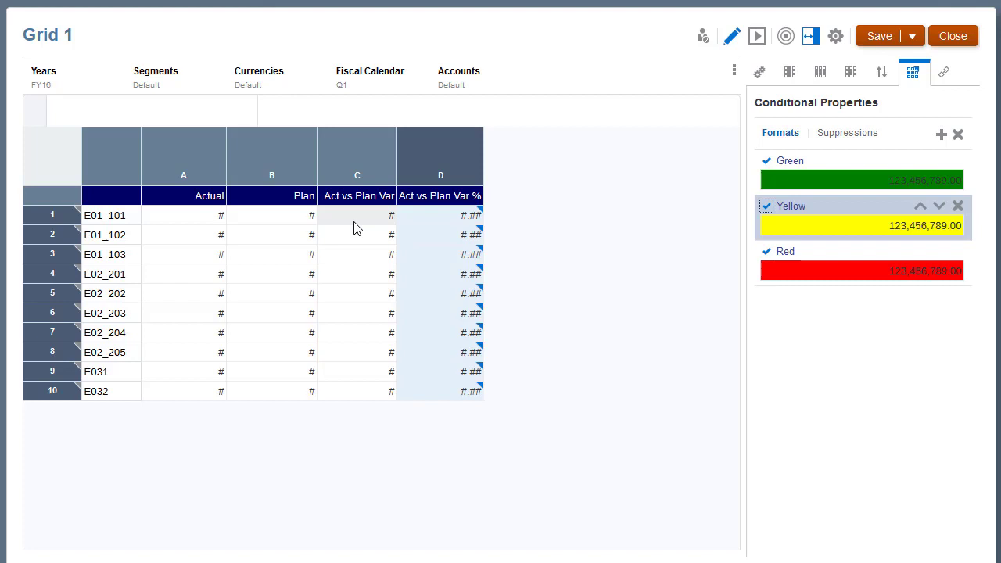
left_click_drag(354, 227, 359, 397)
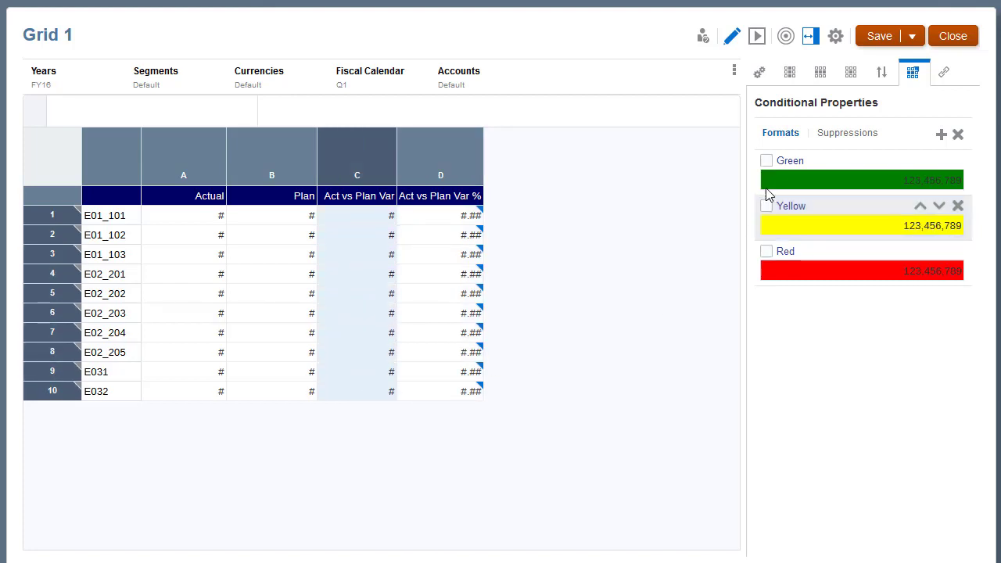
left_click(767, 161)
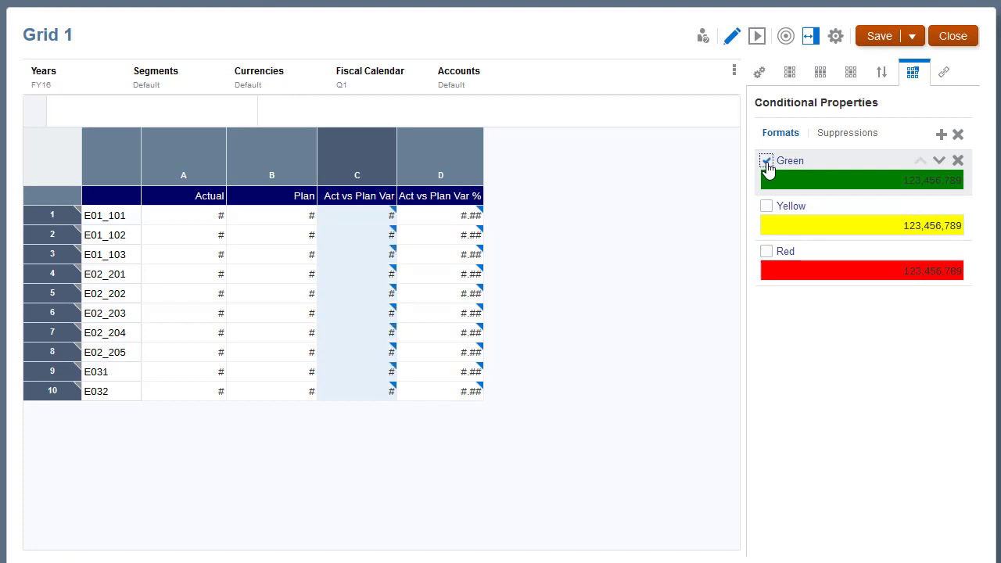
left_click(766, 162)
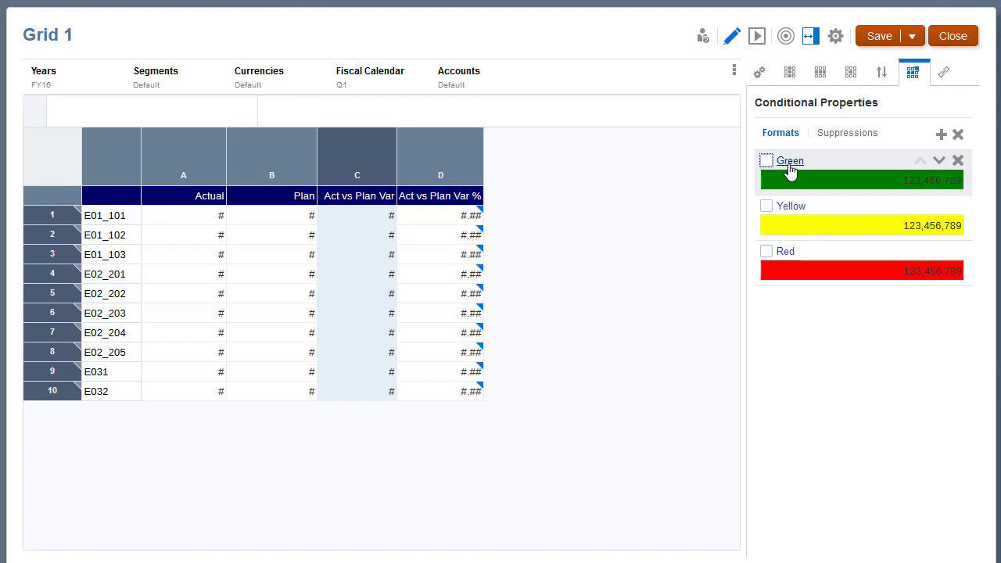
left_click(939, 163)
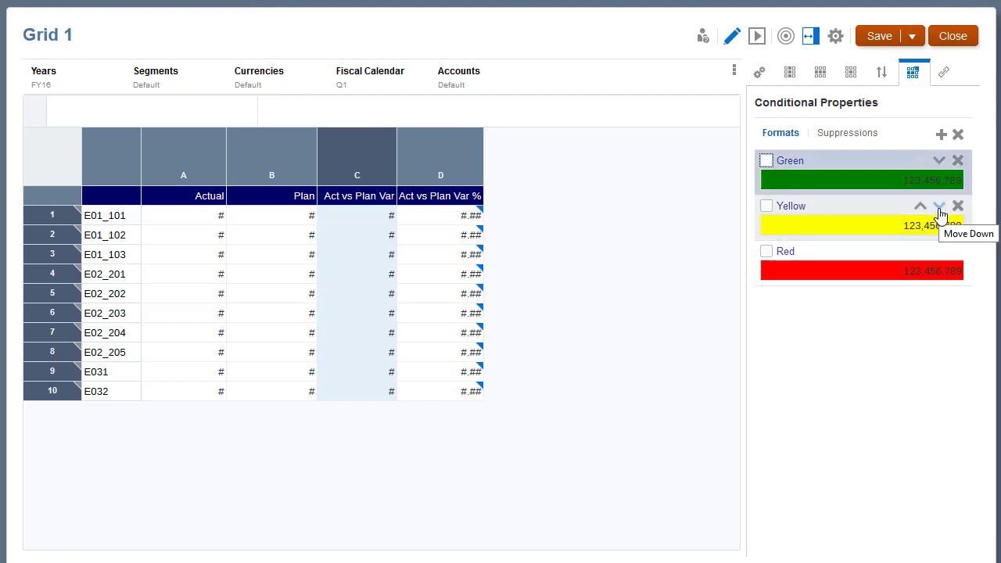